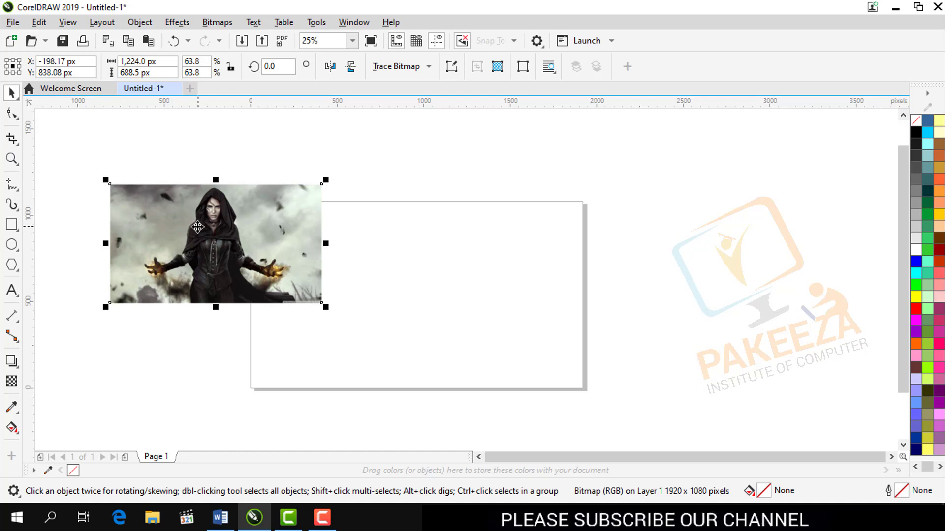
left_click_drag(198, 227, 239, 280)
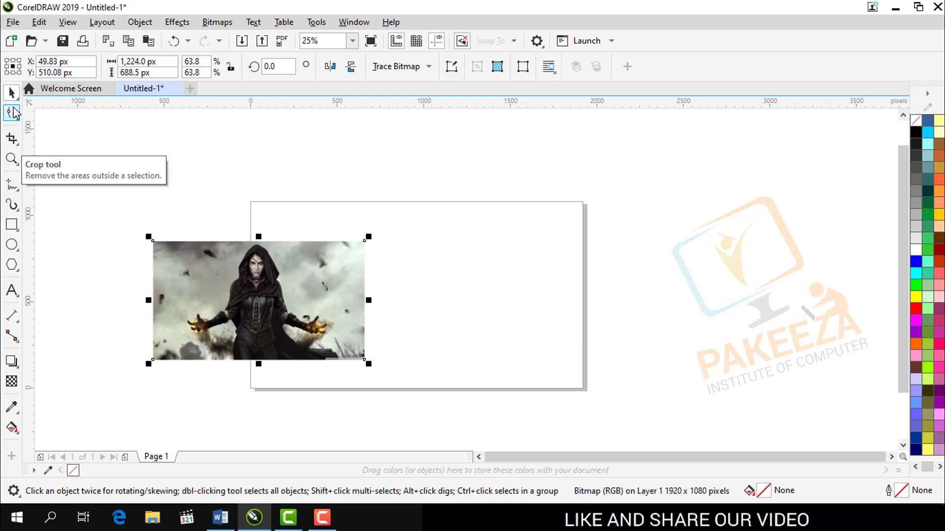
left_click(12, 139)
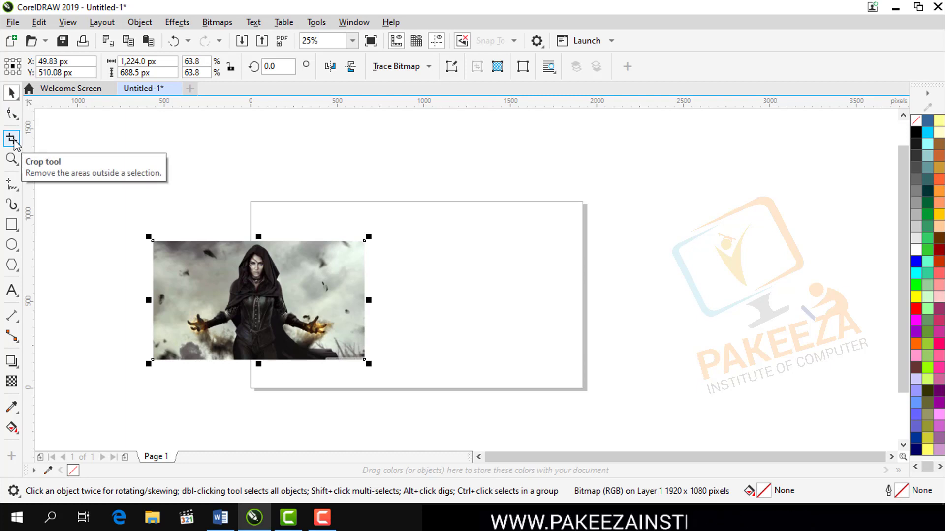
right_click(14, 140)
left_click(14, 141)
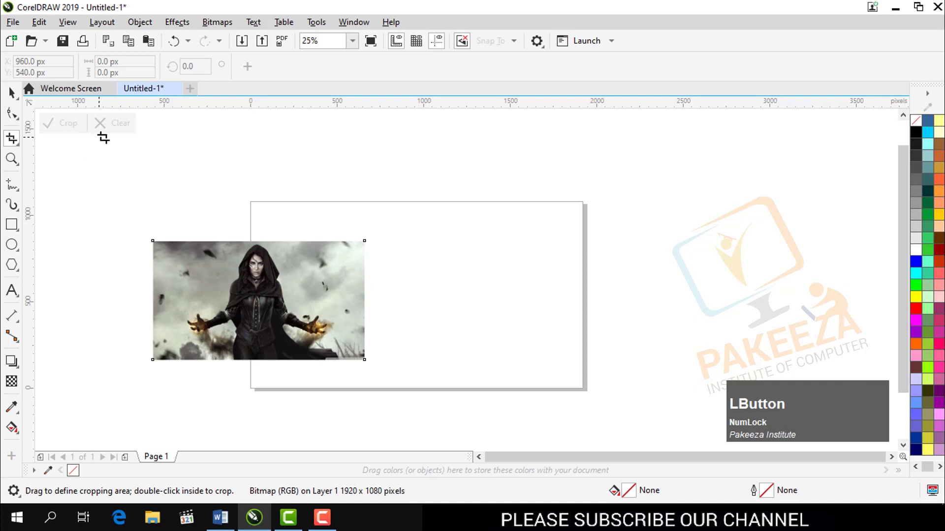
left_click_drag(144, 145, 253, 215)
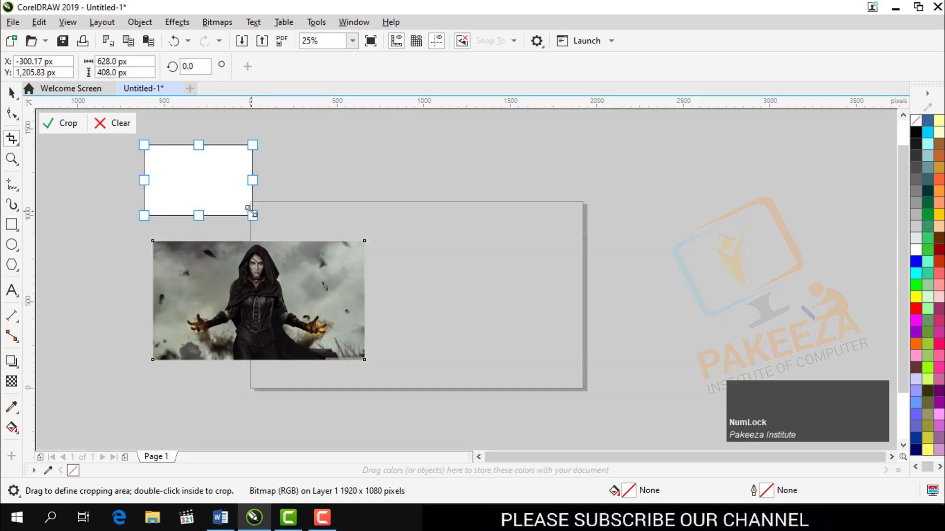
Undo the last three changes to the picture's size and position, and clear the crop area above it.
key("ctrl+z")
key("ctrl+z")
key("ctrl+z")
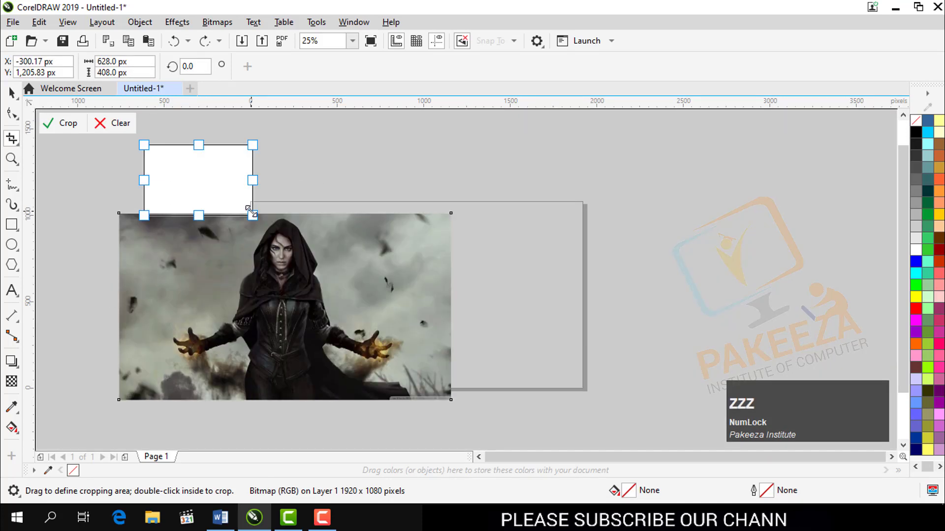
left_click(120, 123)
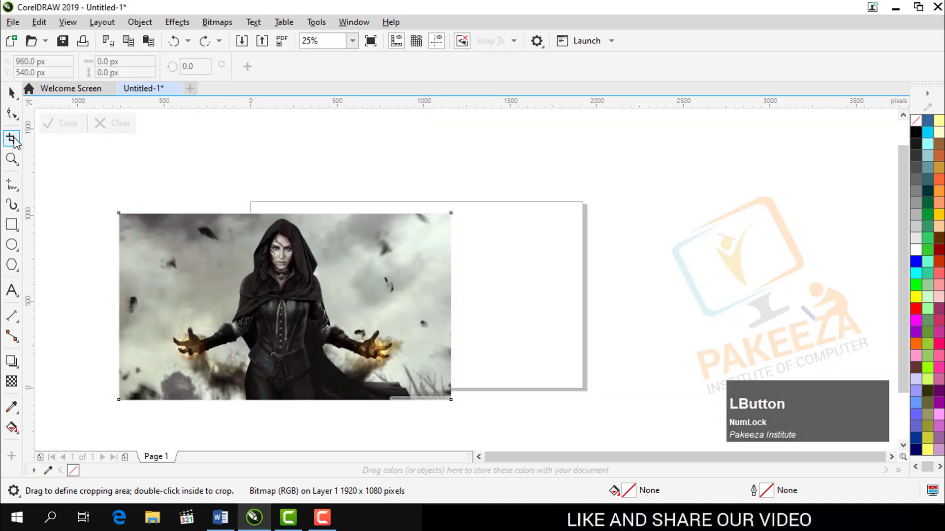
left_click(16, 141)
left_click(26, 138)
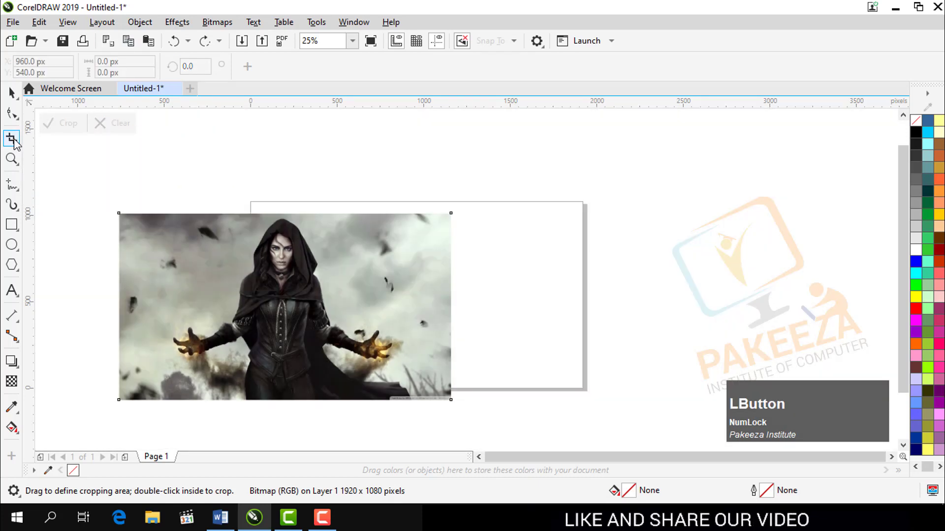
left_click(15, 141)
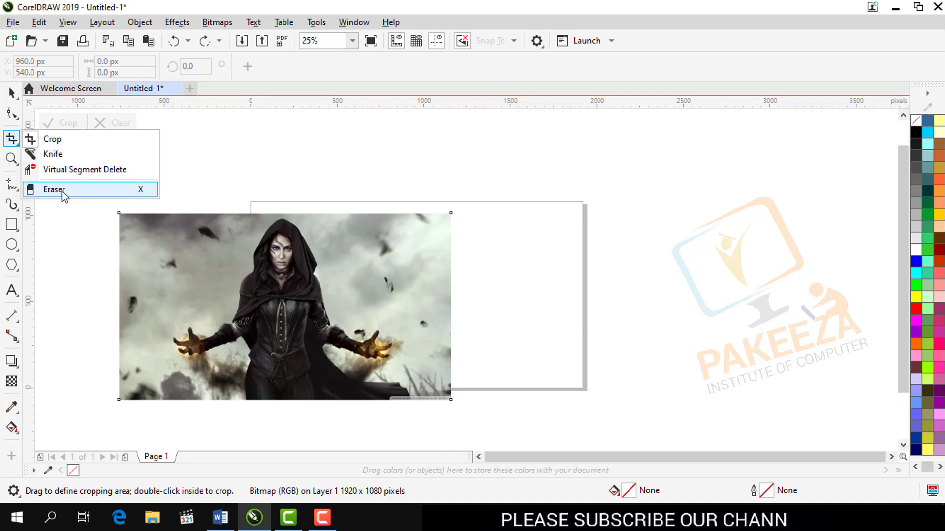
mouse_move(315, 519)
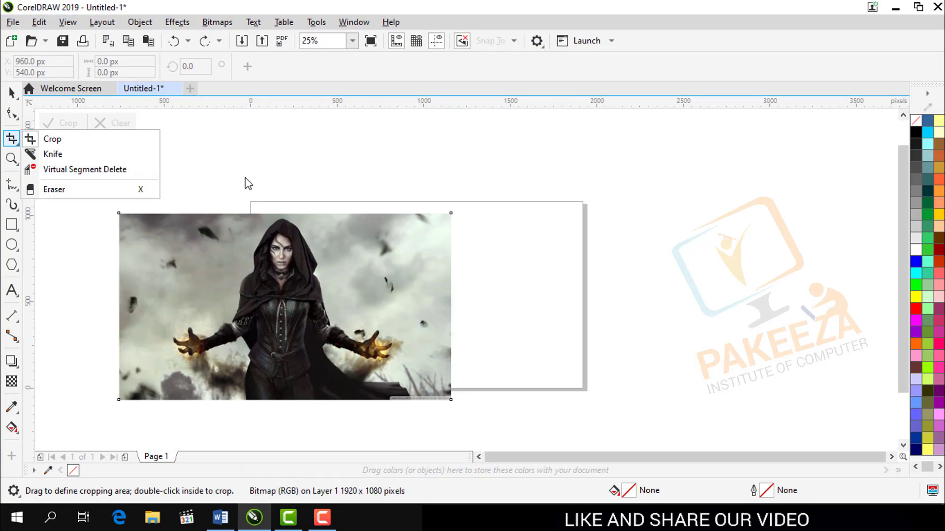
left_click(324, 515)
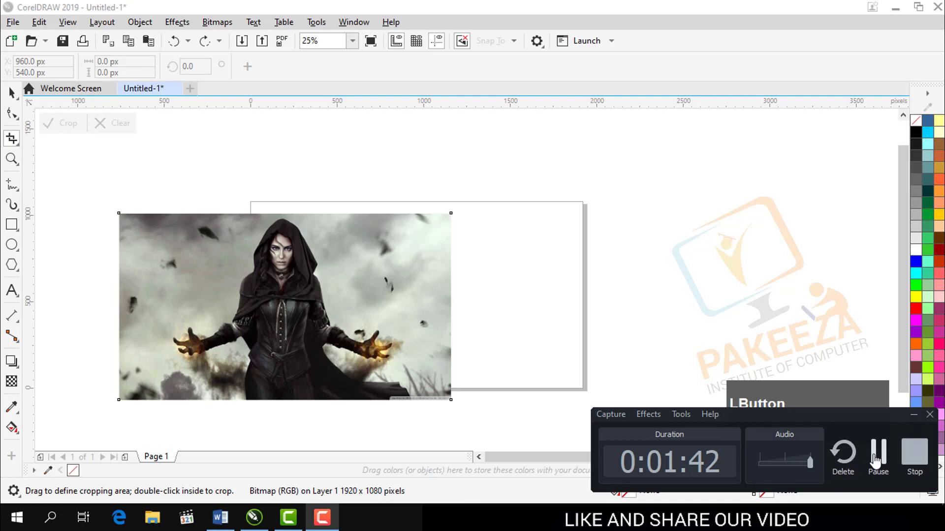
left_click(878, 454)
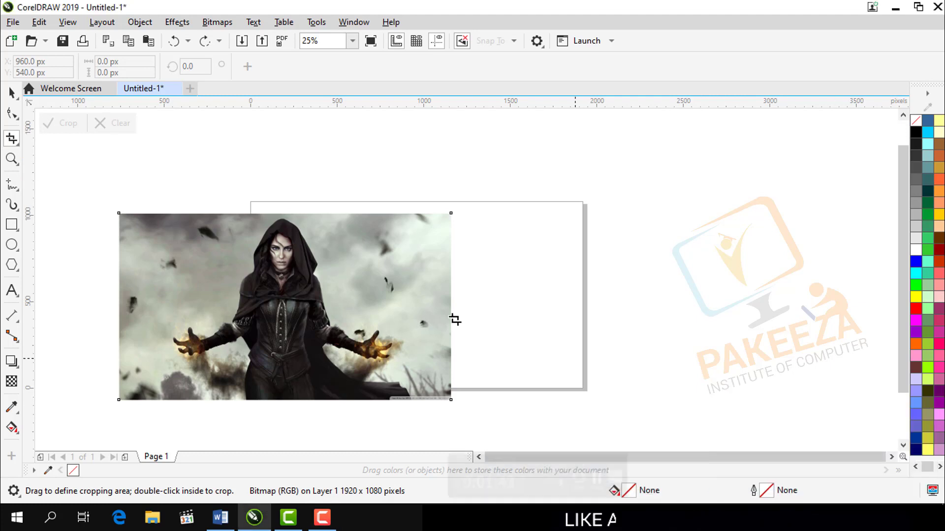
left_click(11, 141)
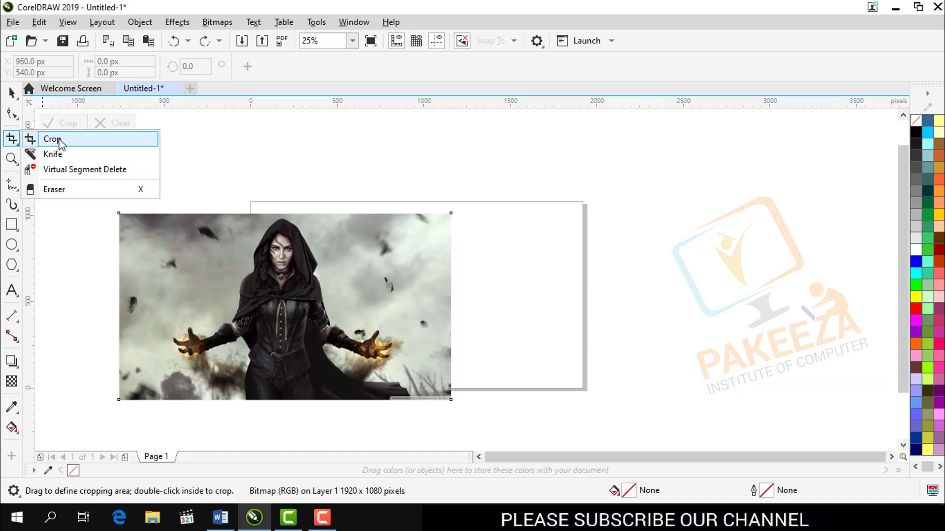
left_click(52, 139)
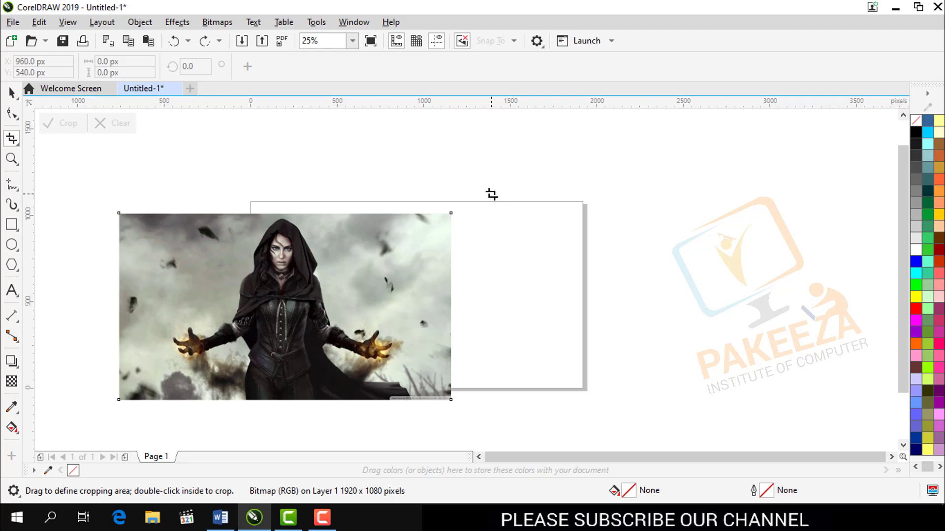
Draw a square of about 1,244 px beside the picture and fill it with red (#FF0000).
left_click(12, 225)
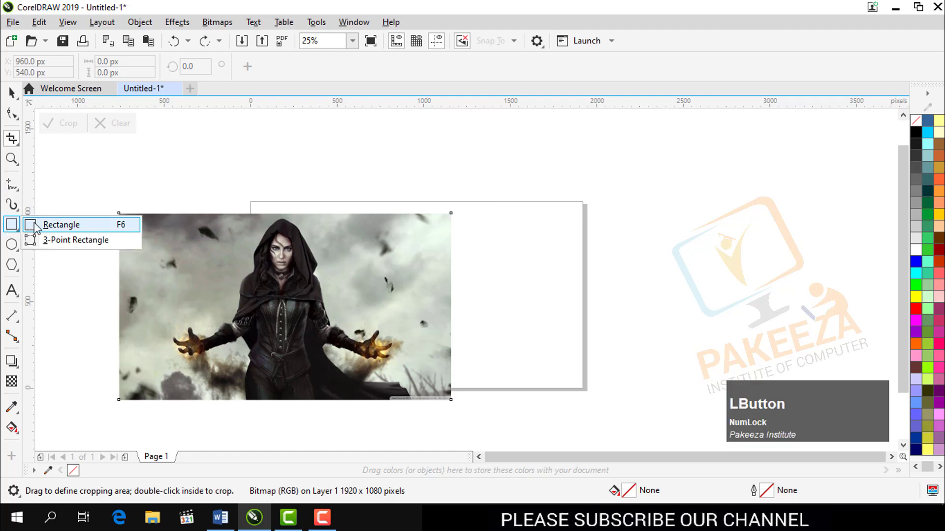
left_click(54, 224)
mouse_move(497, 198)
left_mouse_down()
mouse_move(717, 300)
mouse_move(713, 413)
left_mouse_up()
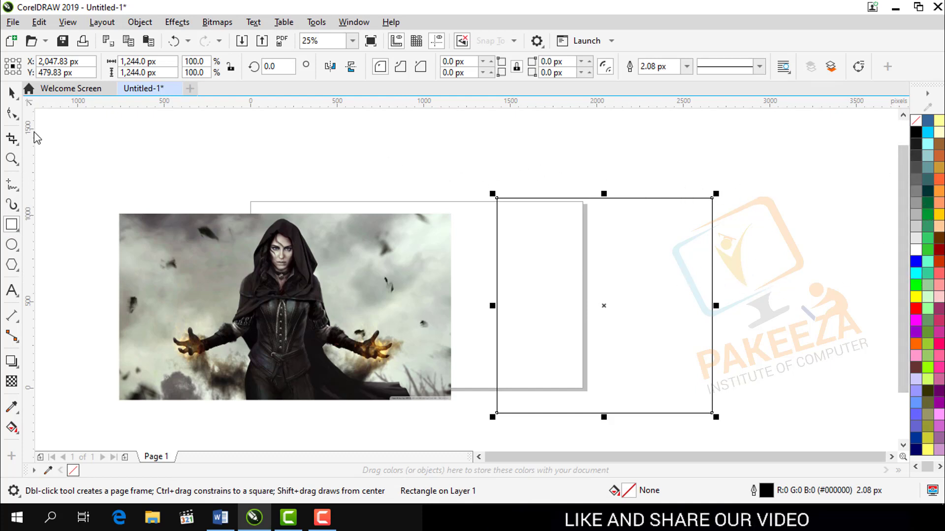
left_click(12, 140)
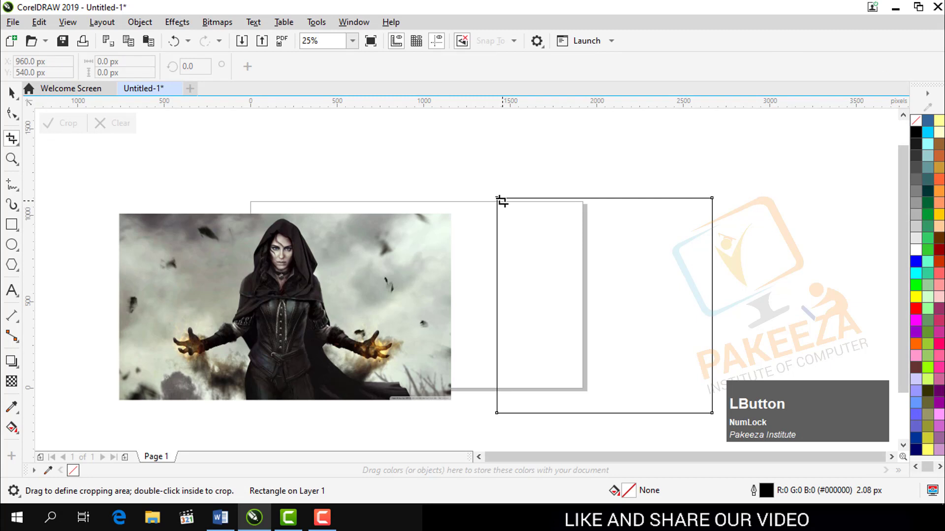
left_click(916, 274)
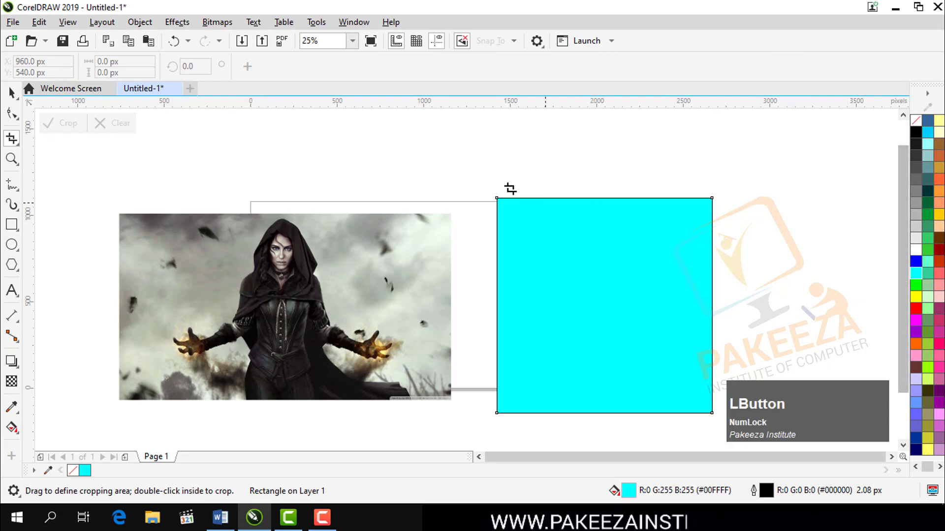
left_click(916, 308)
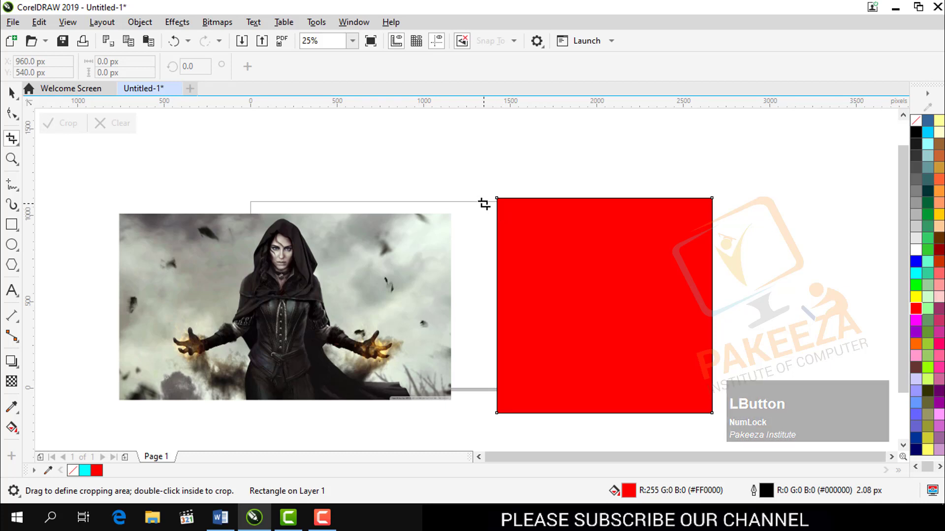
Try cropping the red square to a central area about 844 by 680 px, and undo the crop.
left_click_drag(530, 247, 676, 364)
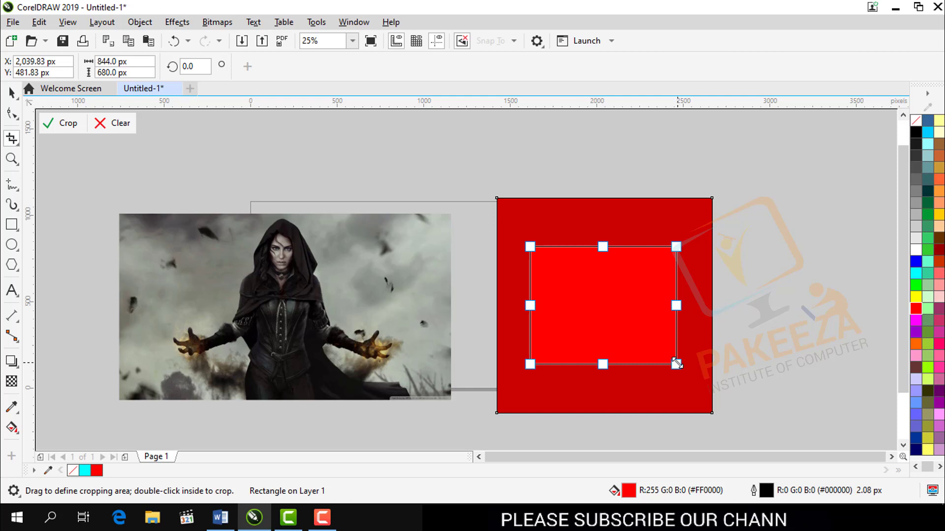
key("Return")
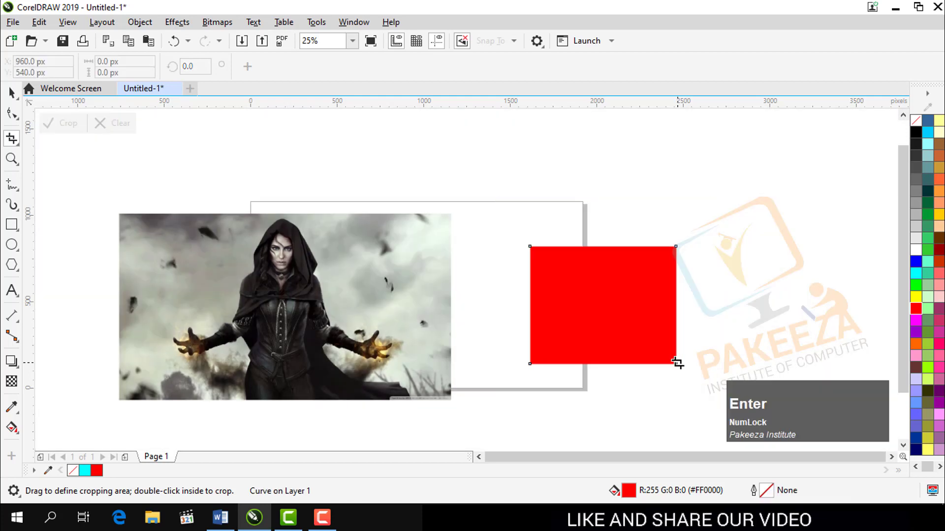
key("ctrl+z")
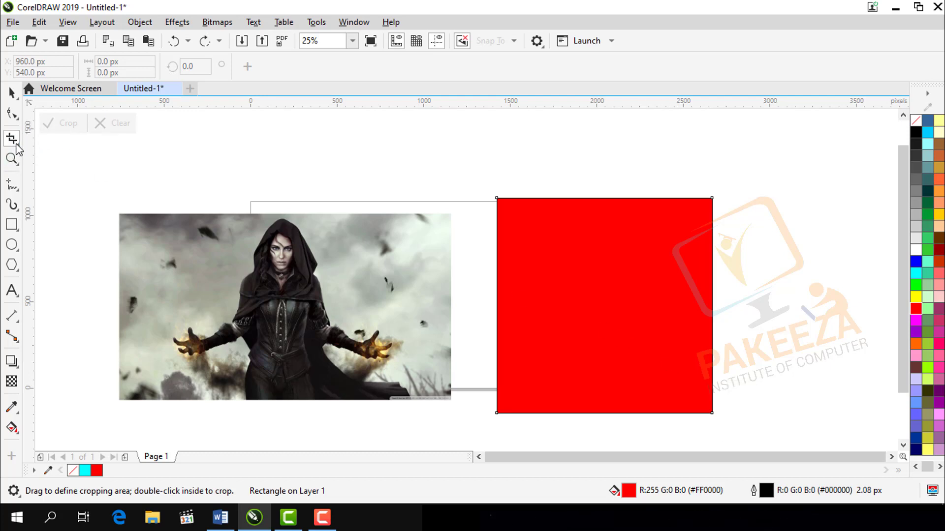
Move the picture slightly up and to the right, centring it at about X 266 px, Y 722 px.
left_click(12, 93)
left_click(158, 157)
left_click(497, 214)
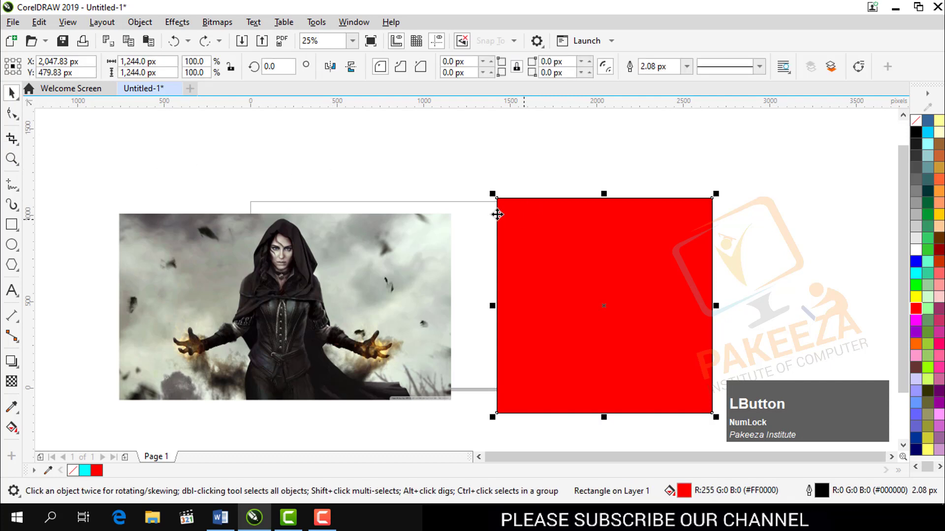
left_click(11, 139)
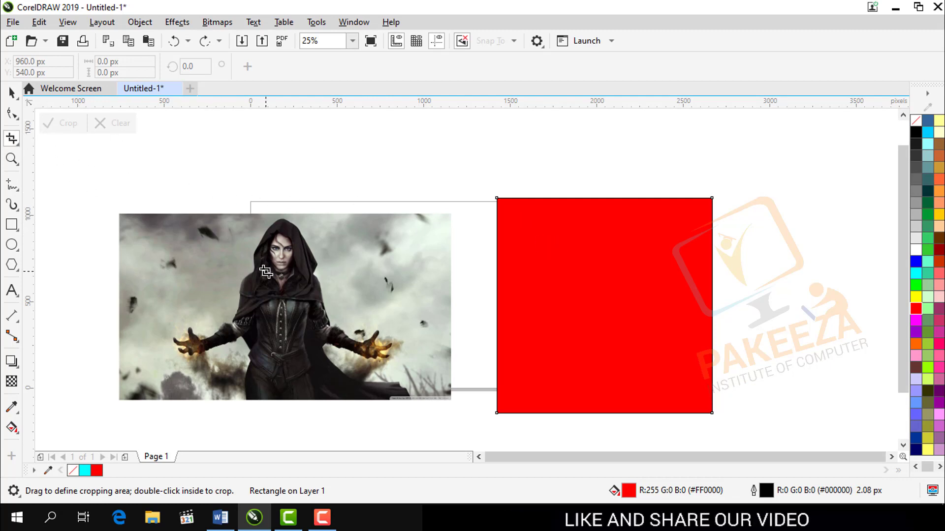
left_click(19, 96)
left_click_drag(271, 264, 283, 221)
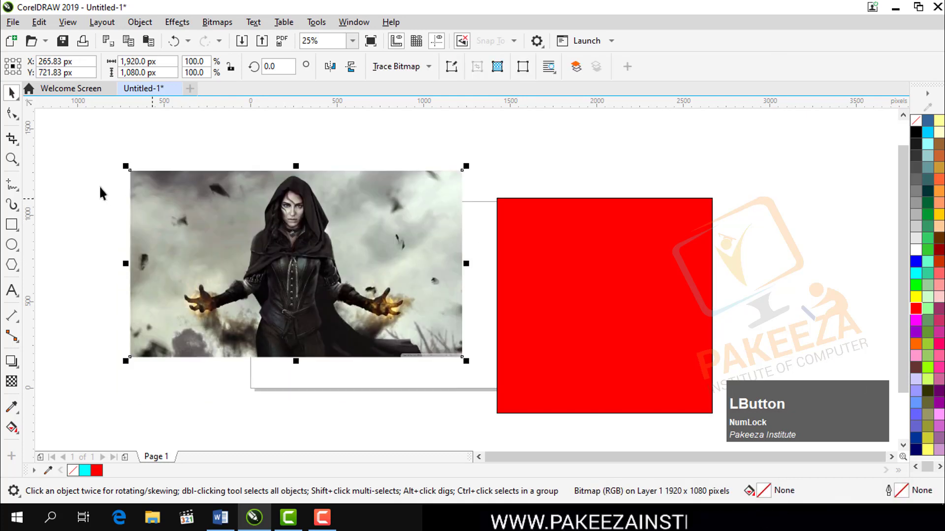
left_click(19, 144)
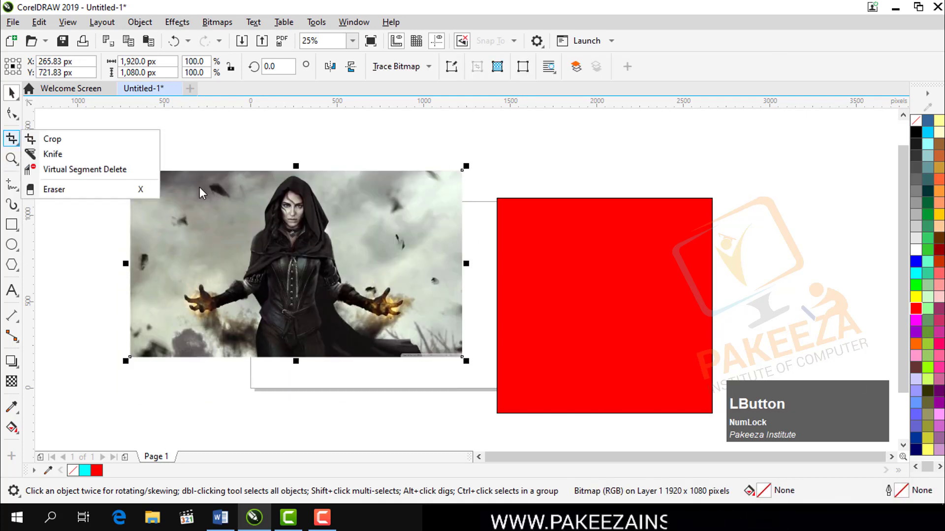
left_click(95, 142)
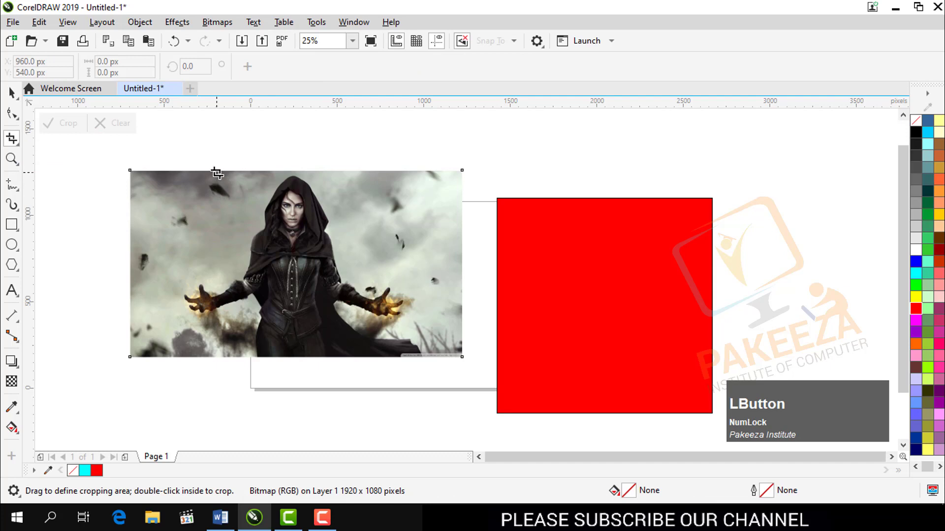
left_click_drag(217, 174, 402, 351)
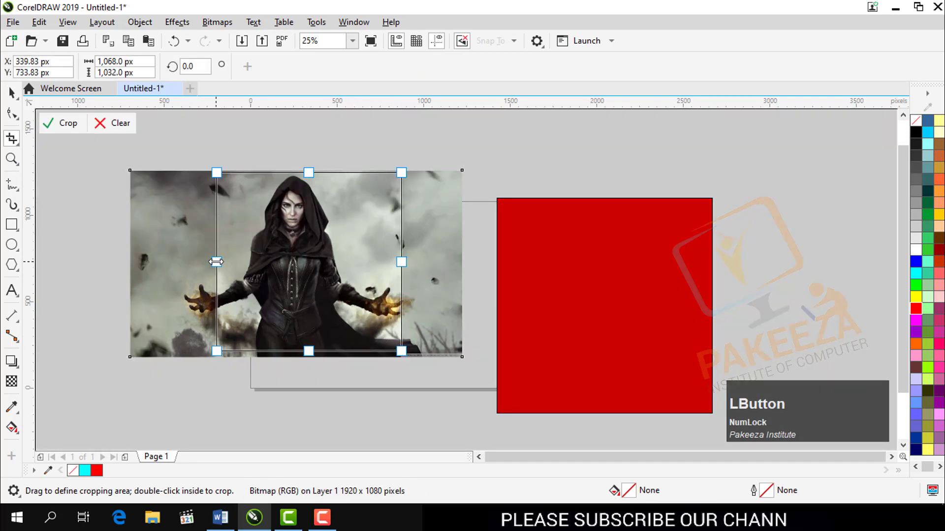
left_click_drag(221, 262, 216, 262)
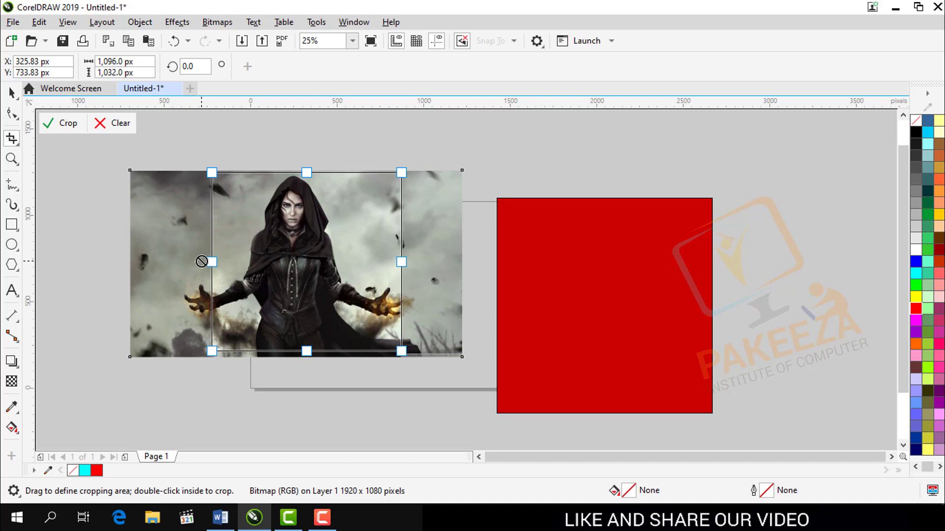
key("shift")
left_click_drag(401, 352, 422, 368)
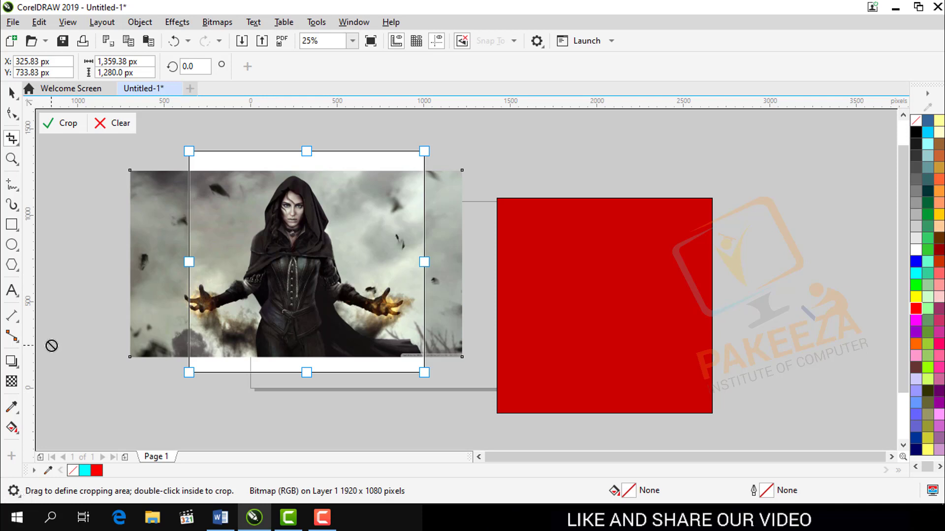
left_click(115, 133)
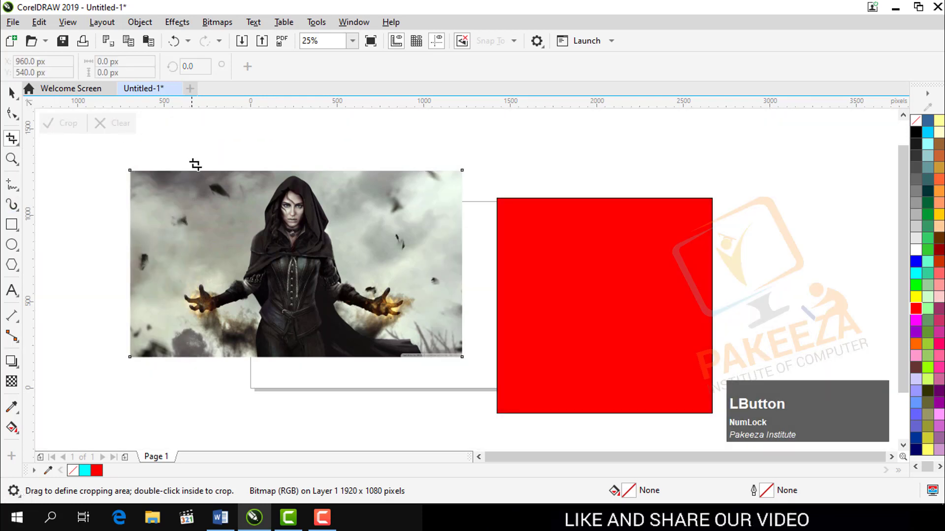
Frame the hooded figure and both hands in the picture with a crop area about 1,352 by 1,016 px.
left_click_drag(188, 172, 411, 338)
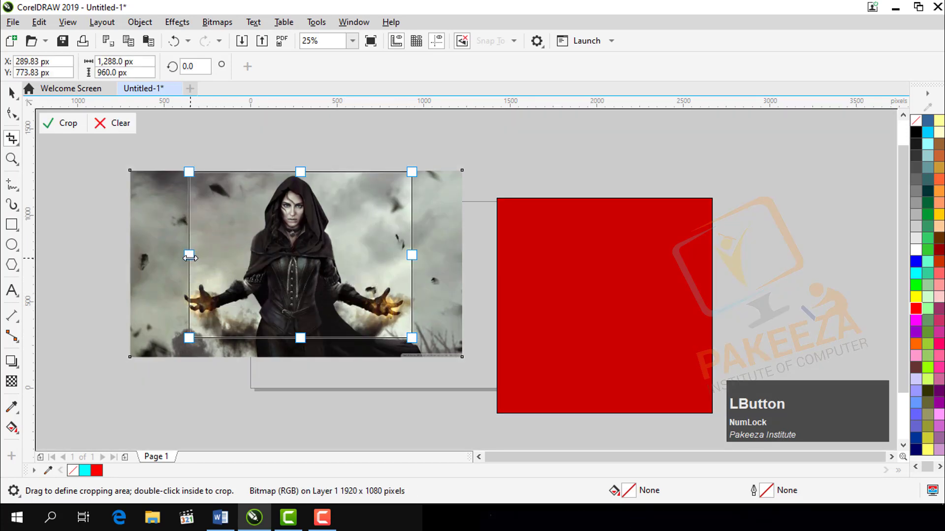
left_click_drag(189, 254, 178, 255)
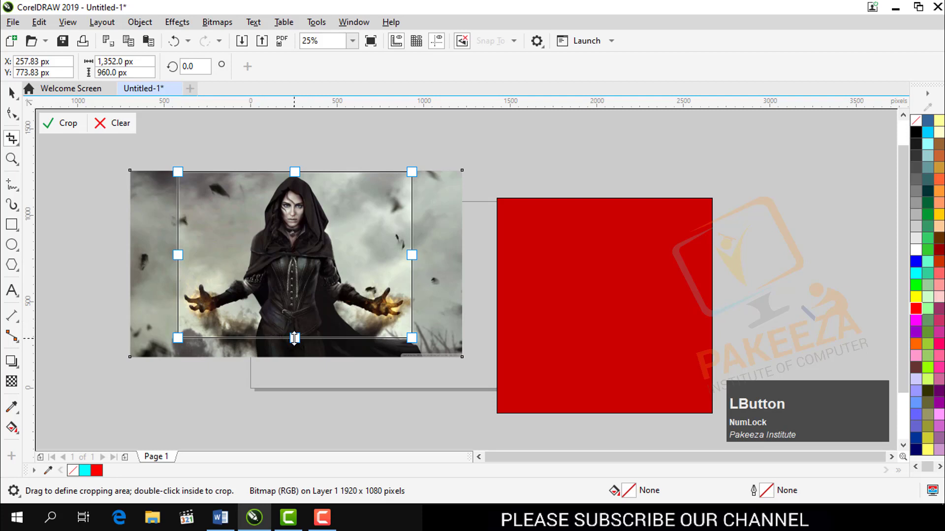
left_click_drag(294, 338, 296, 341)
left_click_drag(296, 343, 296, 348)
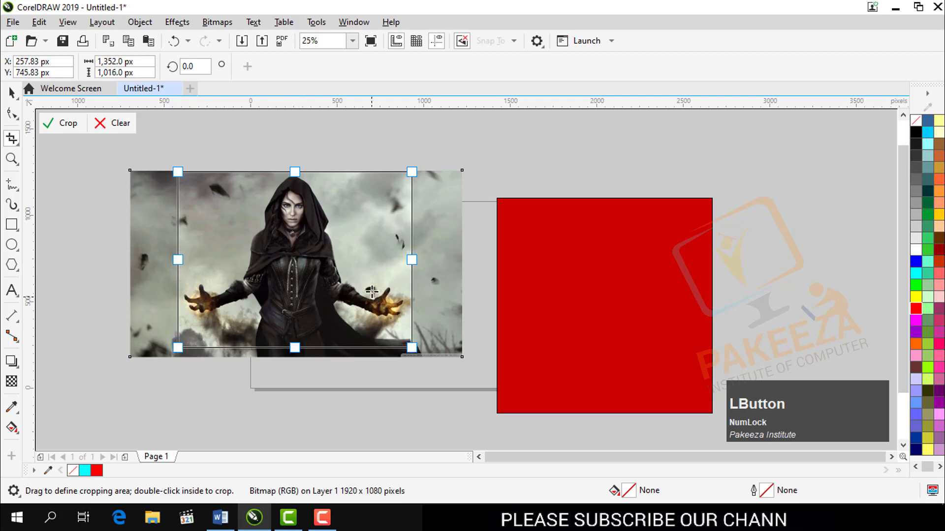